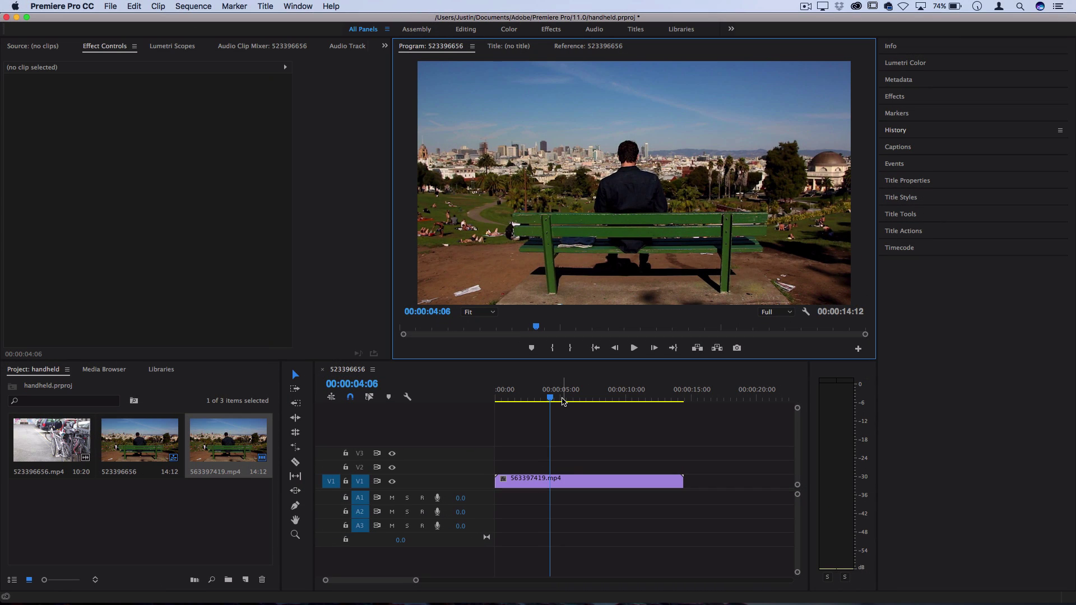
Step: Select the park-bench clip on V1, preview around five seconds, then return to the sequence start
{"action": "left_click", "coordinate": [574, 480]}
{"action": "left_click", "coordinate": [574, 399]}
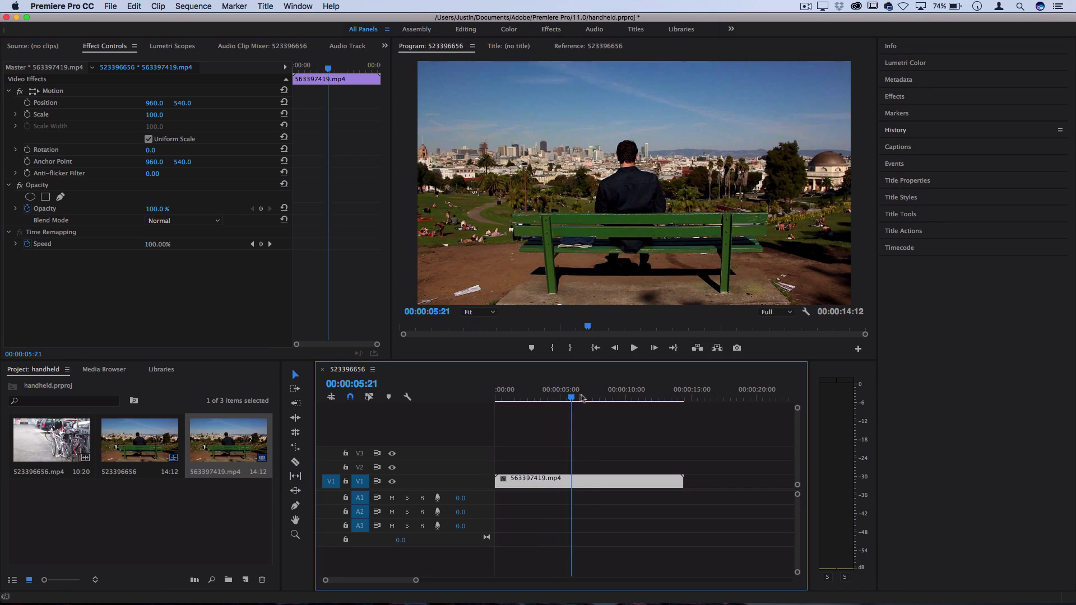
{"action": "mouse_move", "coordinate": [584, 398]}
{"action": "left_mouse_down"}
{"action": "mouse_move", "coordinate": [538, 399]}
{"action": "mouse_move", "coordinate": [610, 400]}
{"action": "mouse_move", "coordinate": [555, 400]}
{"action": "mouse_move", "coordinate": [582, 400]}
{"action": "mouse_move", "coordinate": [563, 401]}
{"action": "mouse_move", "coordinate": [572, 399]}
{"action": "left_mouse_up"}
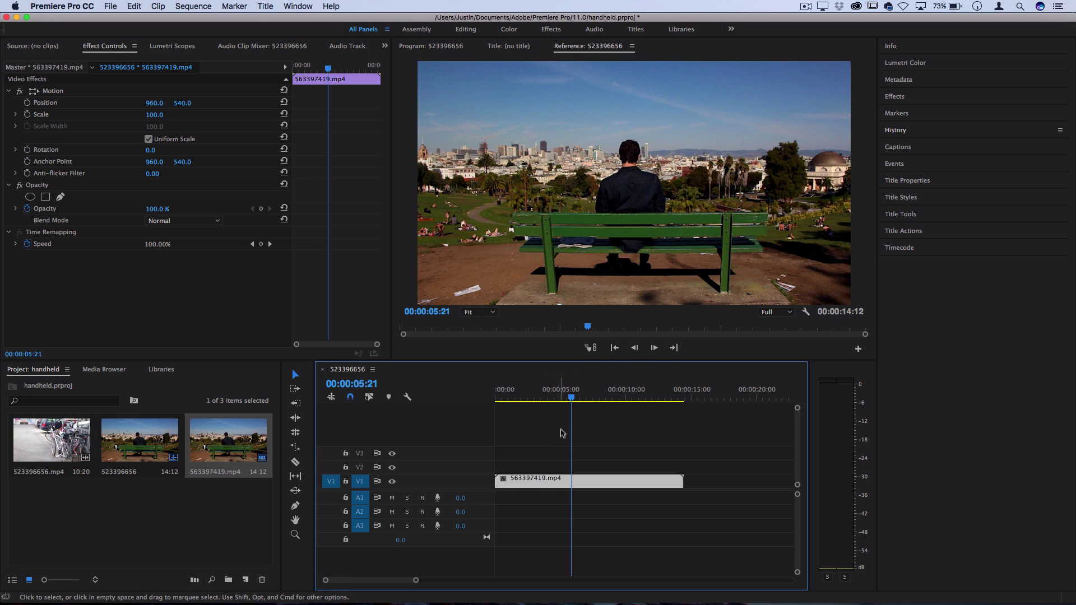
{"action": "key", "text": "Home"}
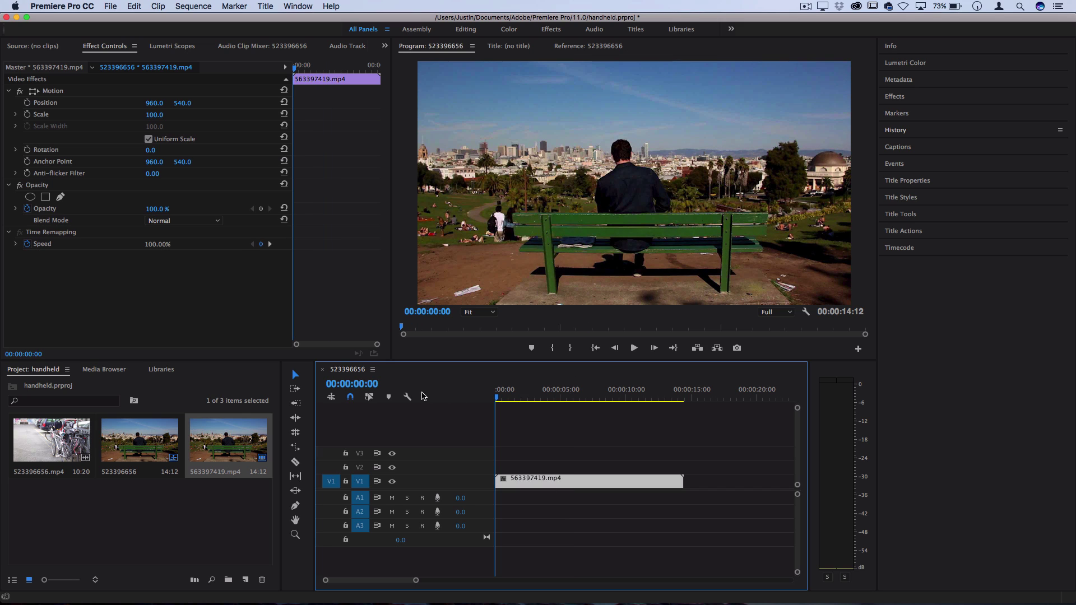
Step: Change the park-bench clip's Motion Scale value to 110 in Effect Controls
{"action": "left_click", "coordinate": [100, 50]}
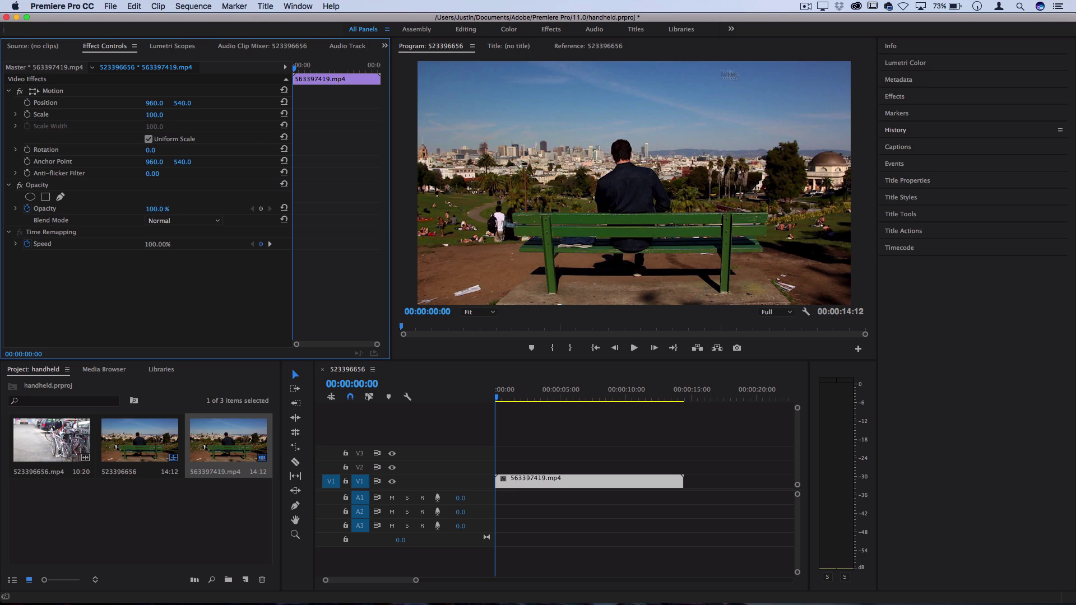
{"action": "left_click", "coordinate": [159, 114]}
{"action": "type", "text": "105"}
{"action": "key", "text": "BackSpace"}
{"action": "key", "text": "BackSpace"}
{"action": "type", "text": "10"}
{"action": "key", "text": "Return"}
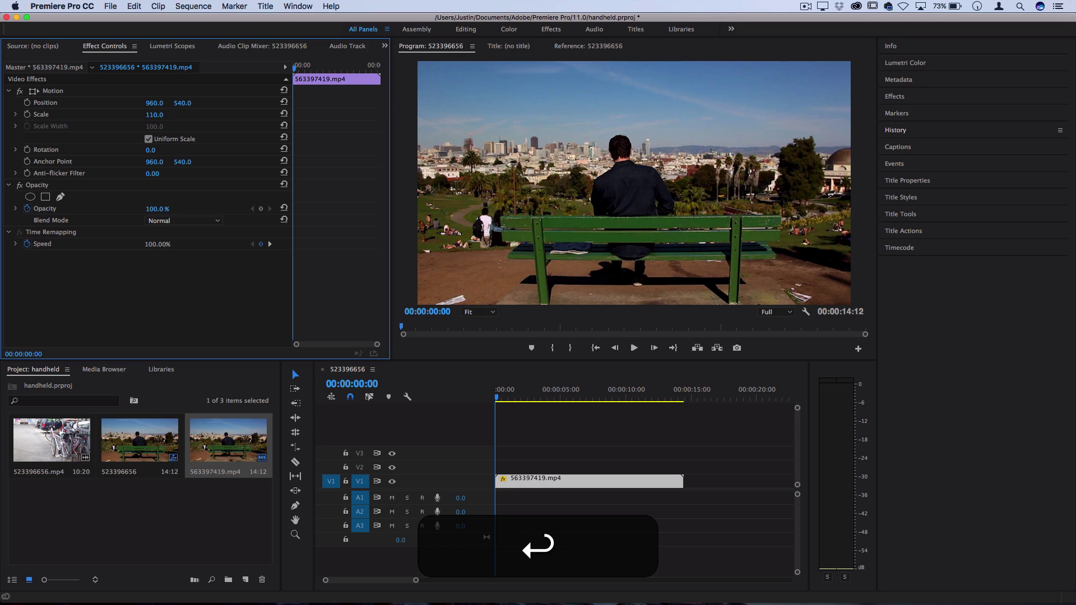
Step: Enable Position keyframing at frame 0 and set the Position to 968, 588
{"action": "left_click", "coordinate": [27, 103]}
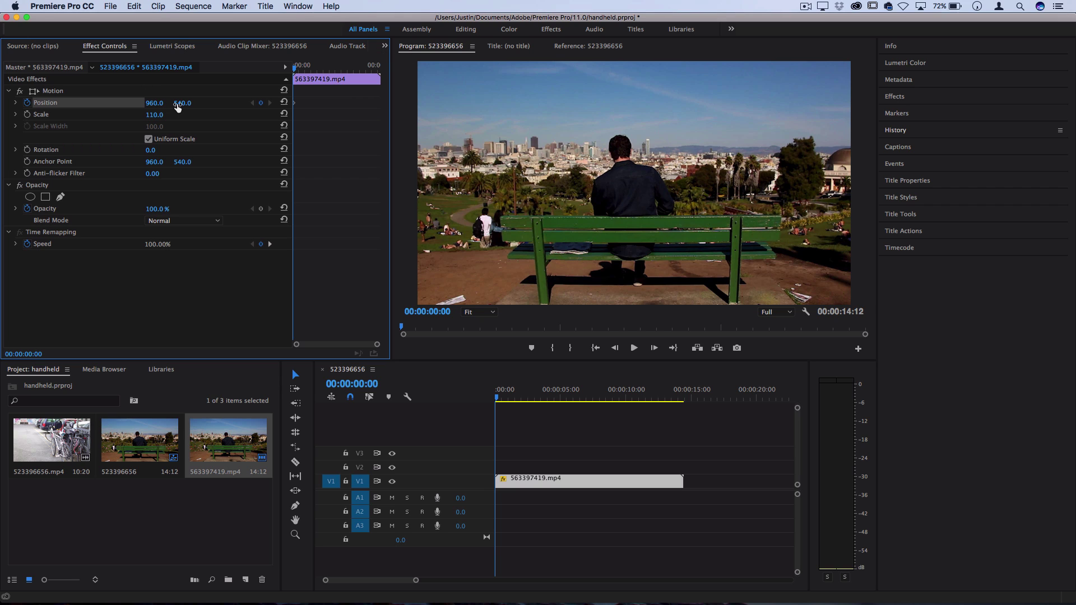
{"action": "left_click_drag", "start_coordinate": [182, 104], "coordinate": [158, 103]}
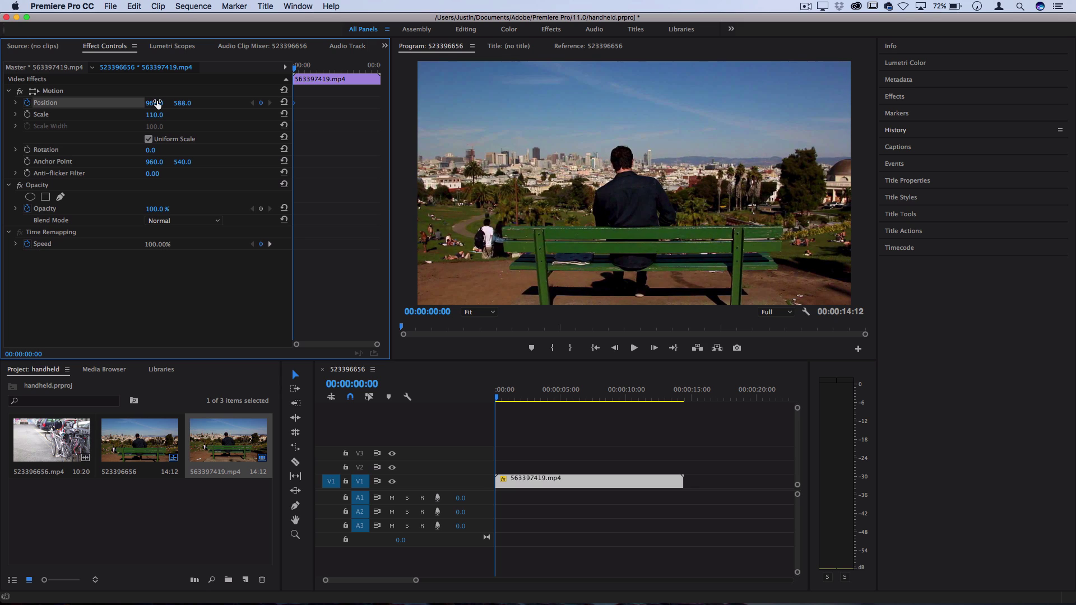
Step: Add Position keyframes near 3 seconds, at 7:03 (959, 561) and at 11:18 (969, 504)
{"action": "left_click_drag", "start_coordinate": [299, 70], "coordinate": [309, 71]}
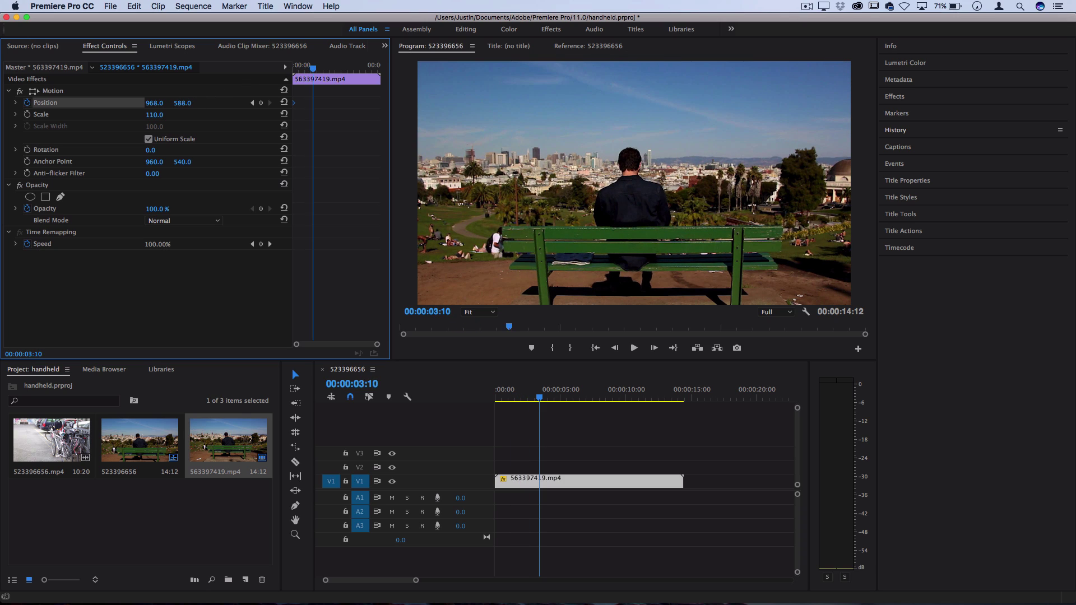
{"action": "mouse_move", "coordinate": [182, 103]}
{"action": "left_mouse_down"}
{"action": "mouse_move", "coordinate": [119, 103]}
{"action": "mouse_move", "coordinate": [136, 104]}
{"action": "left_mouse_up"}
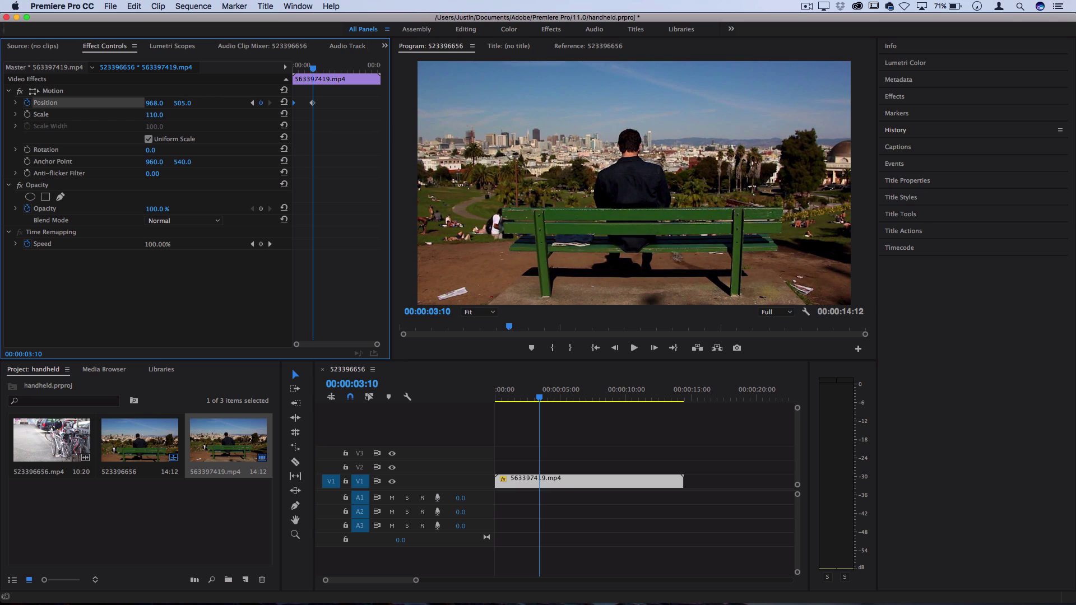
{"action": "left_click_drag", "start_coordinate": [159, 103], "coordinate": [138, 103]}
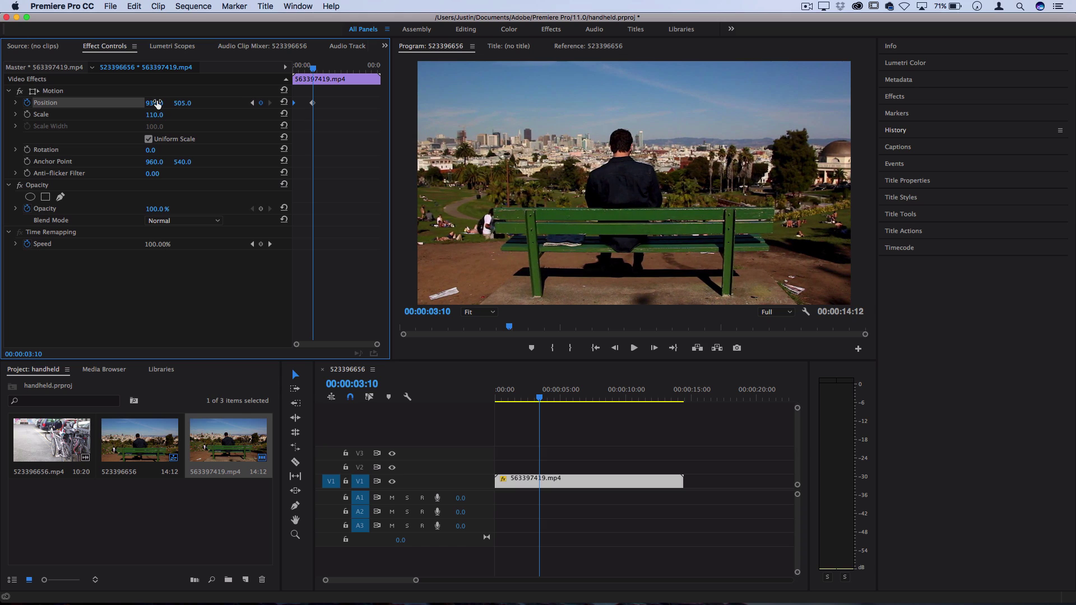
{"action": "left_click", "coordinate": [336, 70]}
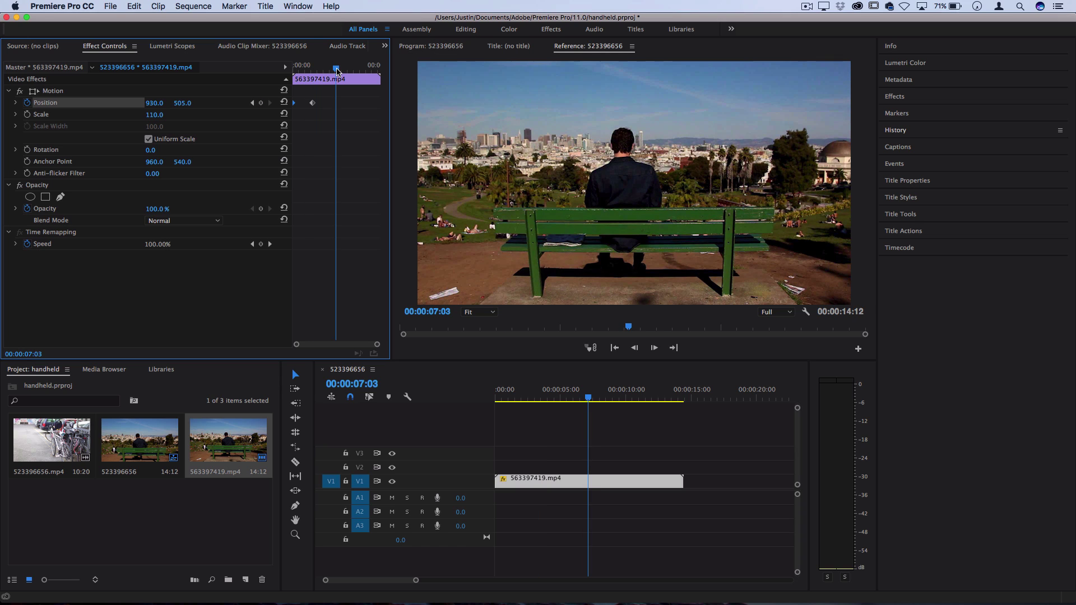
{"action": "mouse_move", "coordinate": [182, 103]}
{"action": "left_mouse_down"}
{"action": "mouse_move", "coordinate": [202, 103]}
{"action": "mouse_move", "coordinate": [154, 103]}
{"action": "mouse_move", "coordinate": [165, 103]}
{"action": "left_mouse_up"}
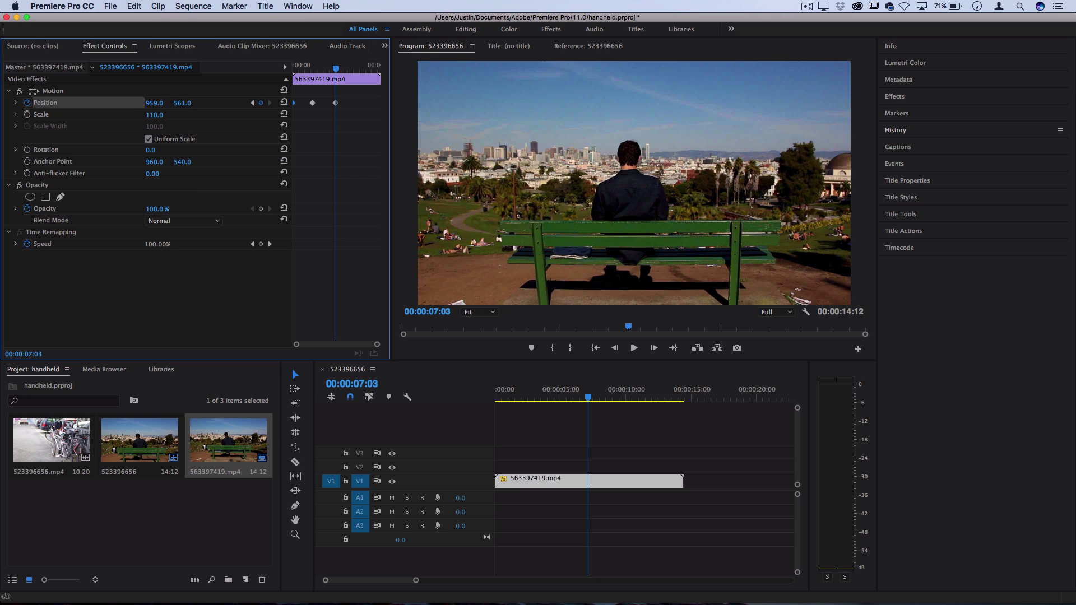
{"action": "left_click", "coordinate": [364, 70]}
{"action": "mouse_move", "coordinate": [182, 103]}
{"action": "left_mouse_down"}
{"action": "mouse_move", "coordinate": [158, 104]}
{"action": "mouse_move", "coordinate": [171, 113]}
{"action": "left_mouse_up"}
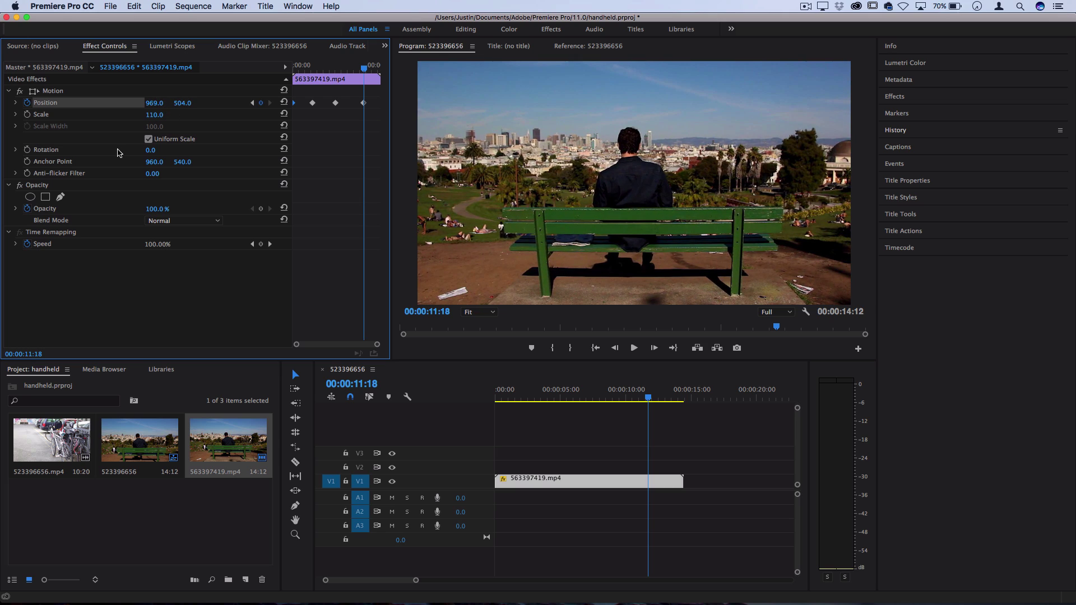
{"action": "left_click", "coordinate": [40, 151]}
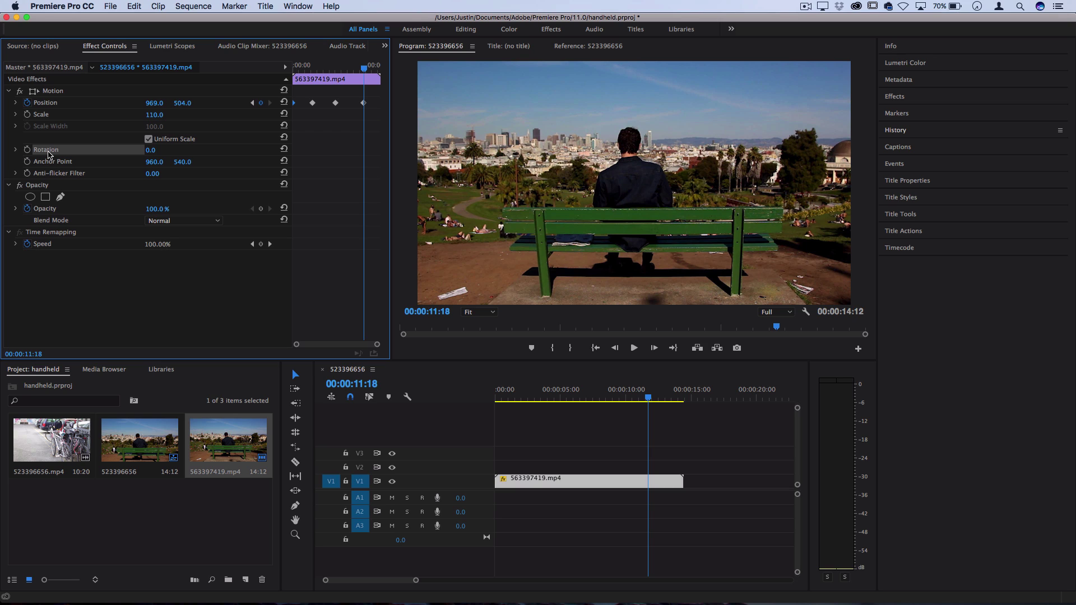
Step: Add a 0° Rotation keyframe at the start and a 1° keyframe just after three seconds
{"action": "left_click_drag", "start_coordinate": [301, 71], "coordinate": [293, 73]}
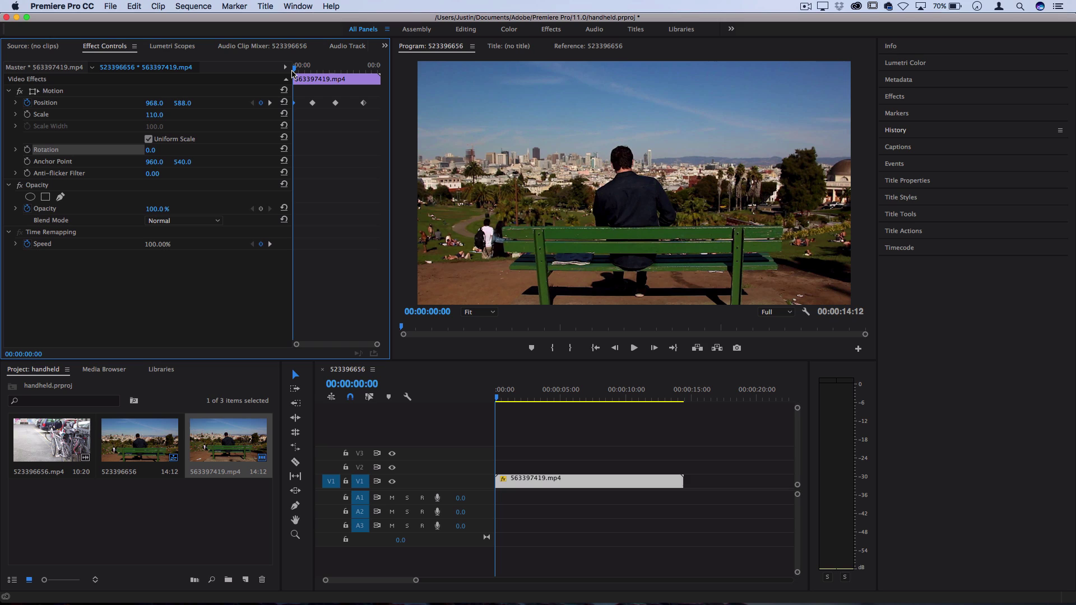
{"action": "left_click", "coordinate": [26, 151]}
{"action": "left_click", "coordinate": [312, 70]}
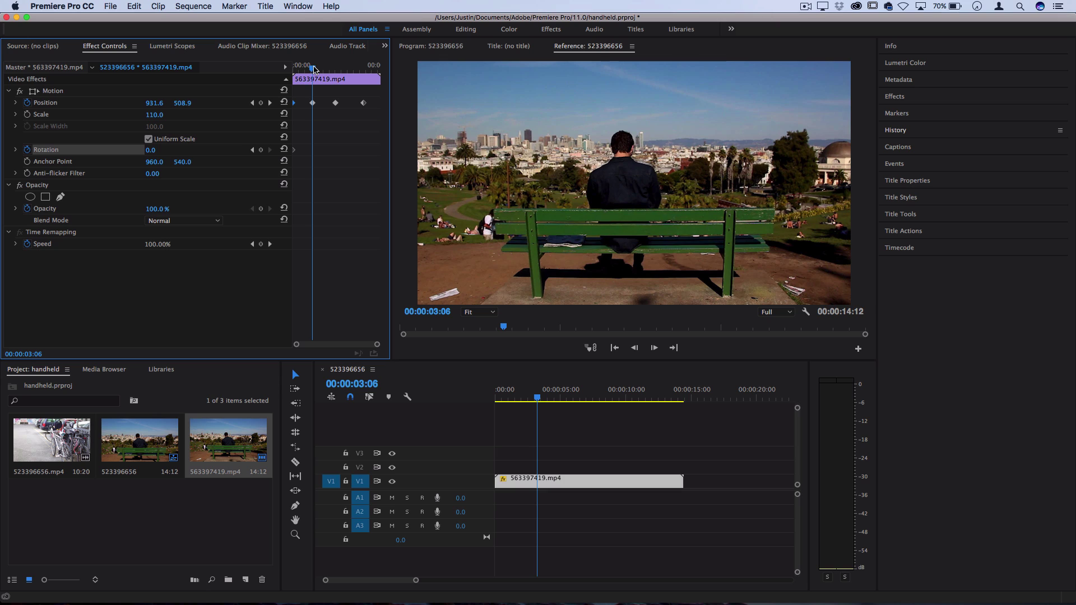
{"action": "left_click", "coordinate": [163, 150]}
{"action": "key", "text": "Up"}
{"action": "key", "text": "Up"}
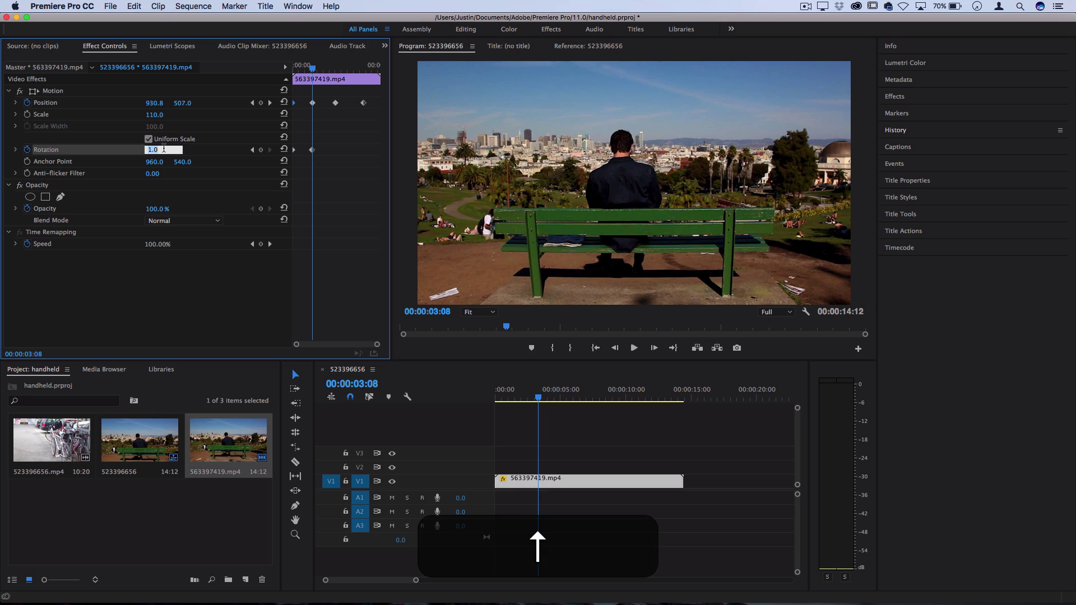
{"action": "key", "text": "Down"}
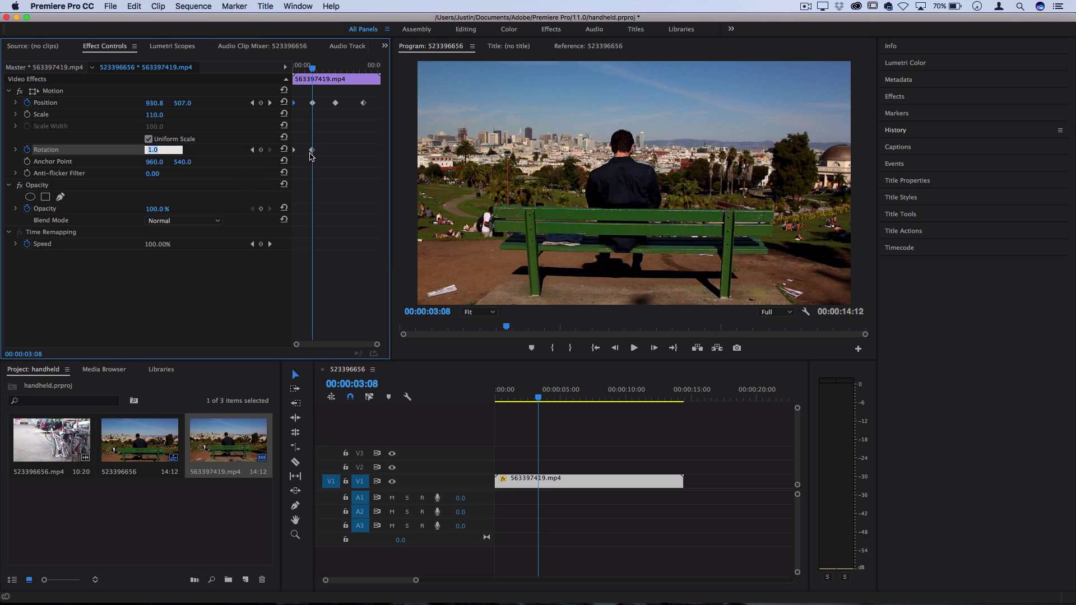
{"action": "left_click_drag", "start_coordinate": [312, 150], "coordinate": [325, 150]}
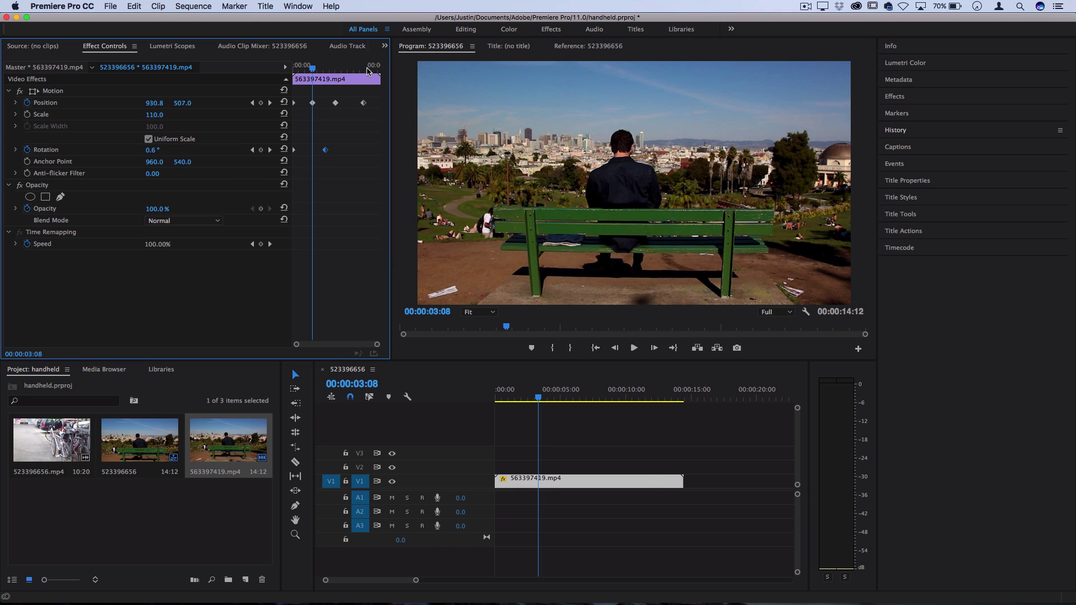
Step: Set Rotation back to 0° near 11 seconds, then return to the sequence start
{"action": "left_click_drag", "start_coordinate": [366, 67], "coordinate": [362, 67]}
{"action": "left_click", "coordinate": [163, 149]}
{"action": "type", "text": "0"}
{"action": "key", "text": "Return"}
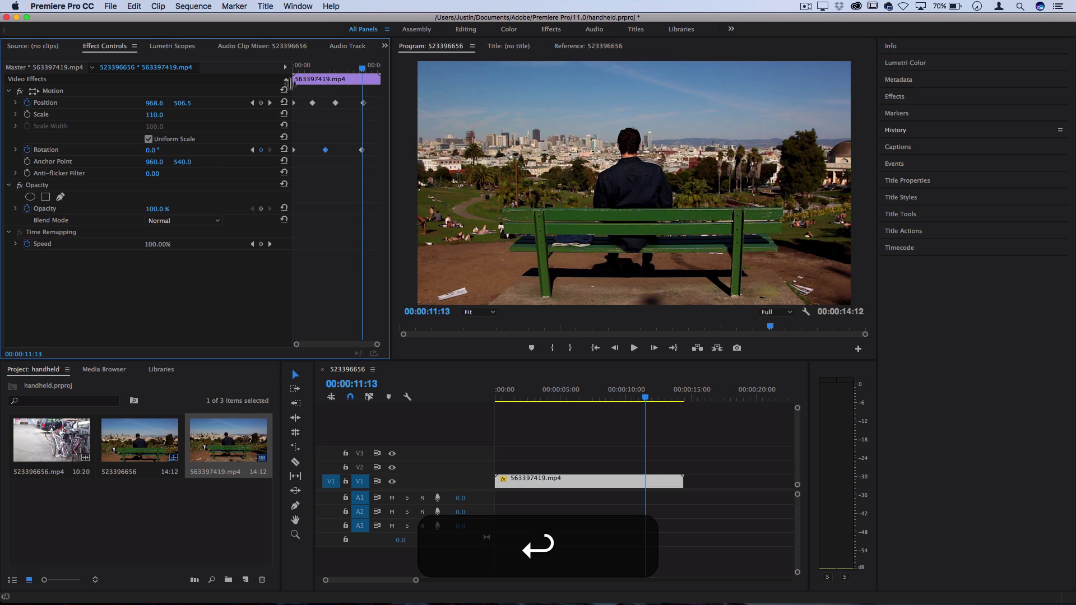
{"action": "key", "text": "Home"}
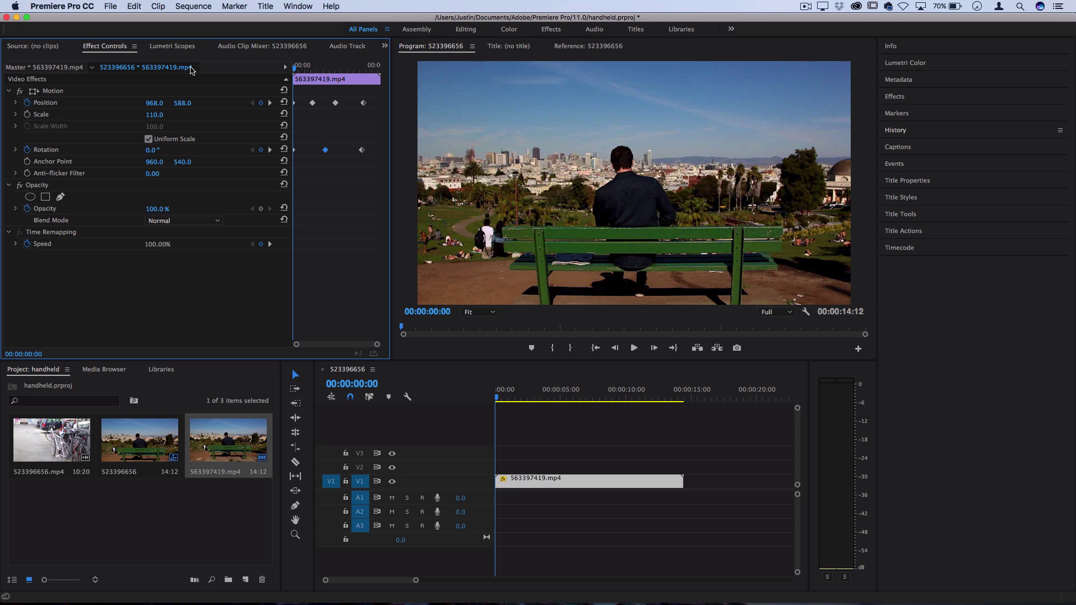
Step: Shift the first two Position keyframes earlier and preview the wobble
{"action": "key", "text": "space"}
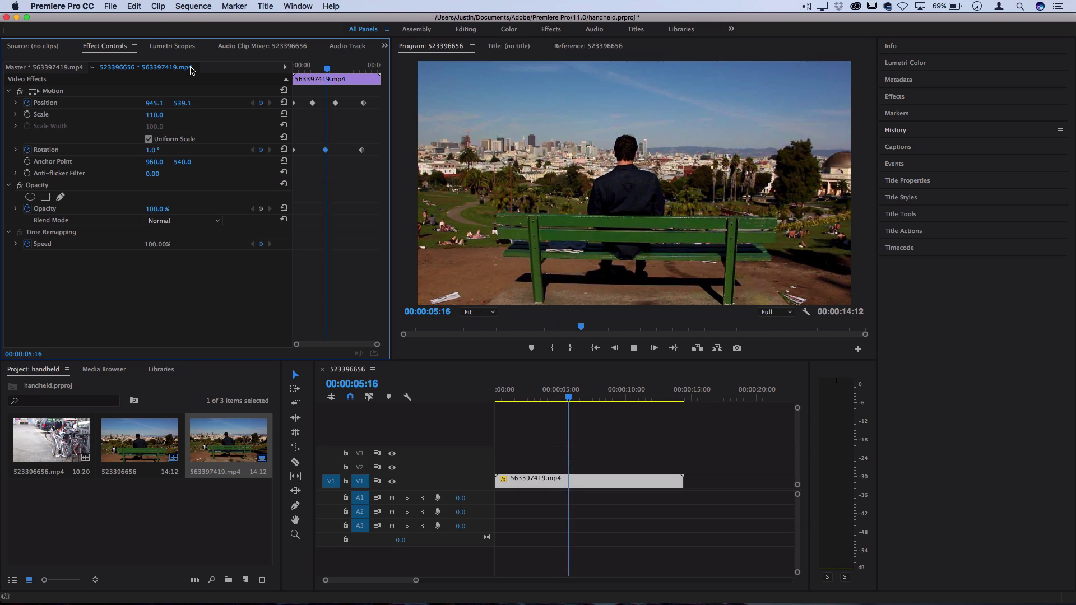
{"action": "key", "text": "space"}
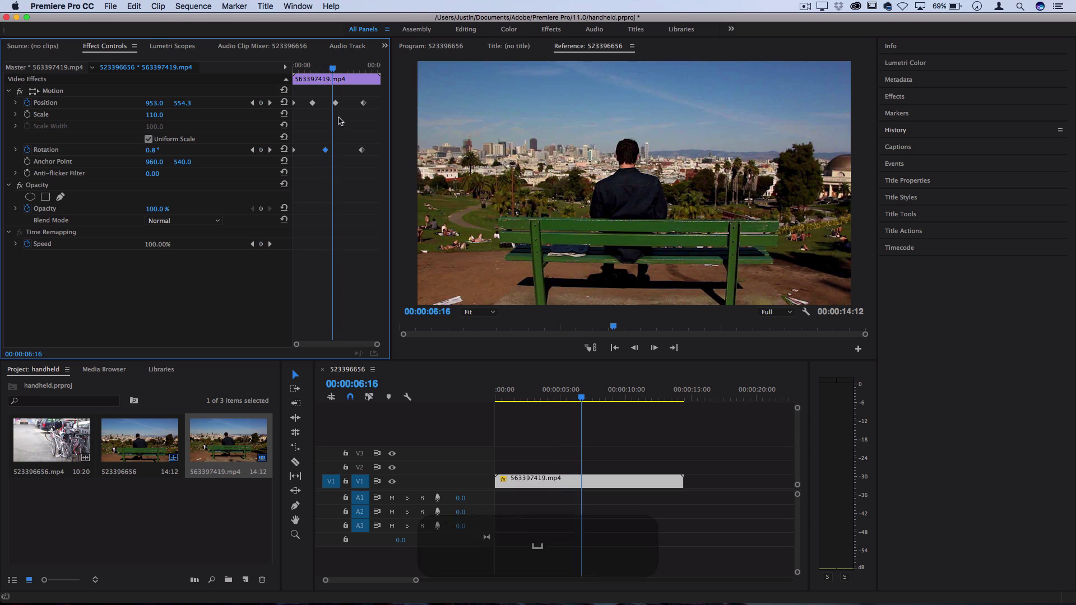
{"action": "left_click_drag", "start_coordinate": [312, 103], "coordinate": [307, 106]}
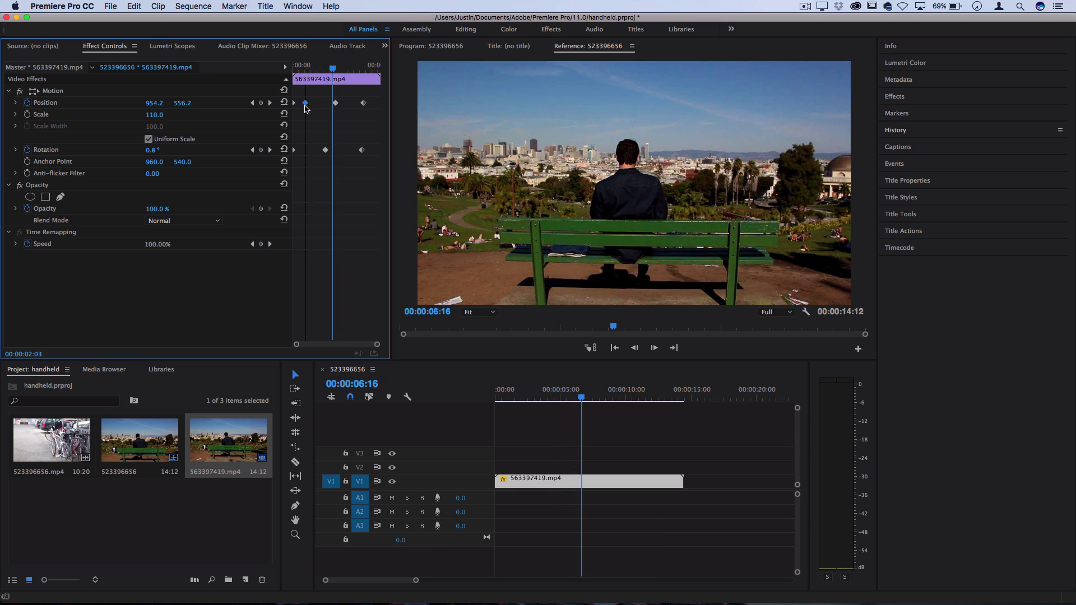
{"action": "left_click_drag", "start_coordinate": [334, 106], "coordinate": [326, 105]}
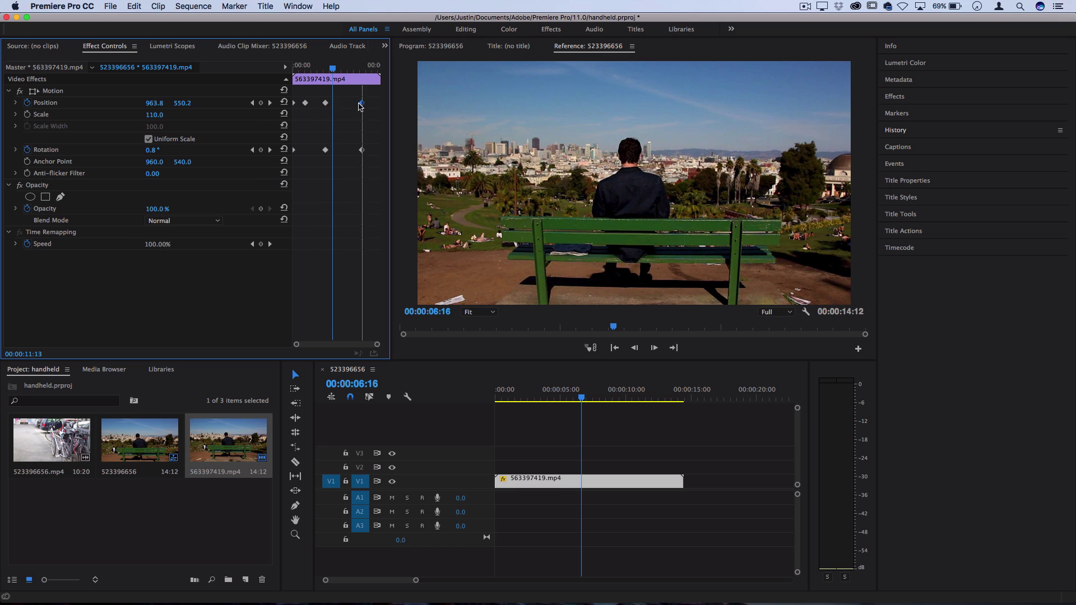
{"action": "key", "text": "Home"}
{"action": "key", "text": "space"}
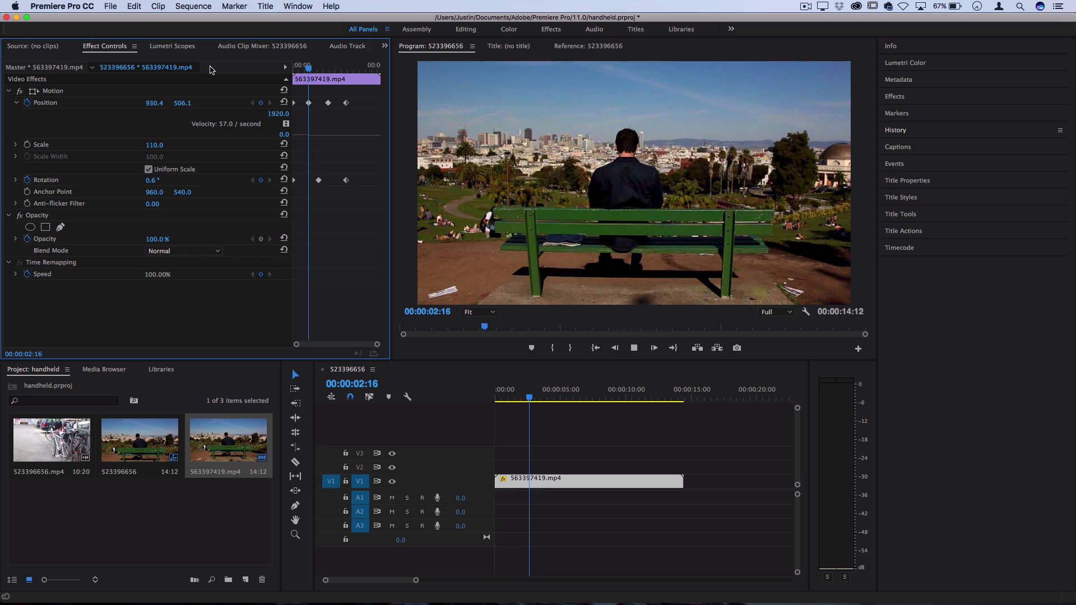
{"action": "key", "text": "space"}
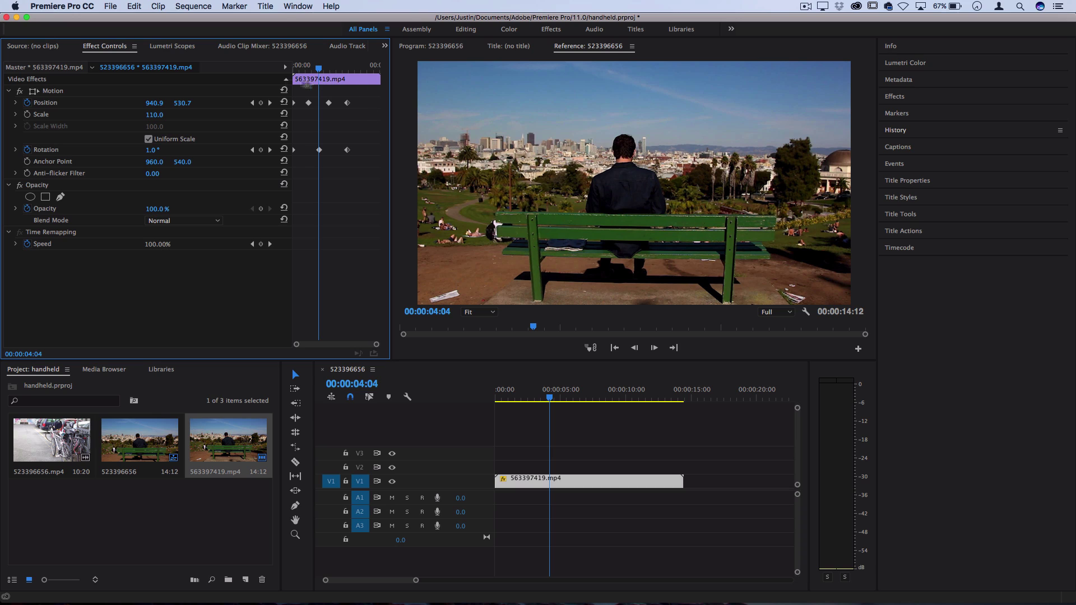
Step: Raise the vertical Position at the 2:16 and 5:22 keyframes, then return to the first frame
{"action": "left_click", "coordinate": [251, 103]}
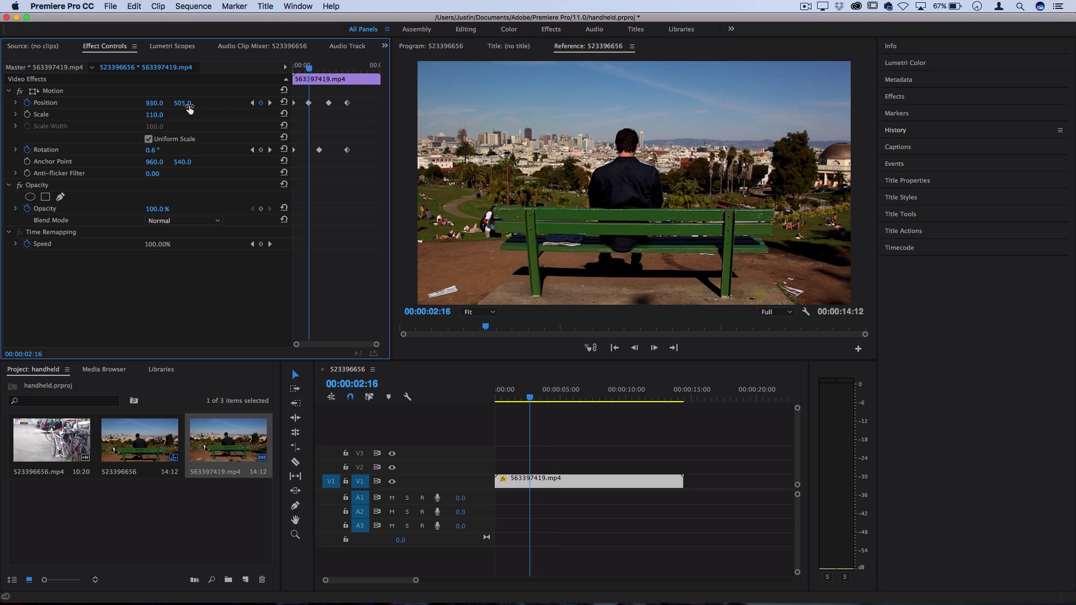
{"action": "mouse_move", "coordinate": [182, 105]}
{"action": "left_mouse_down"}
{"action": "mouse_move", "coordinate": [165, 106]}
{"action": "mouse_move", "coordinate": [176, 106]}
{"action": "left_mouse_up"}
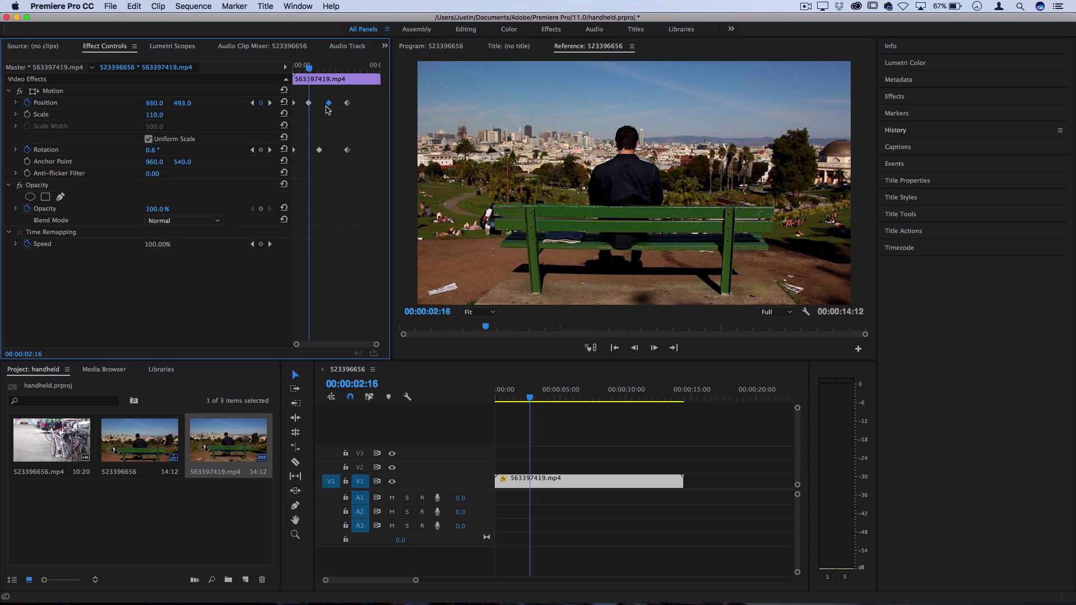
{"action": "left_click", "coordinate": [269, 103]}
{"action": "left_click_drag", "start_coordinate": [202, 107], "coordinate": [189, 106]}
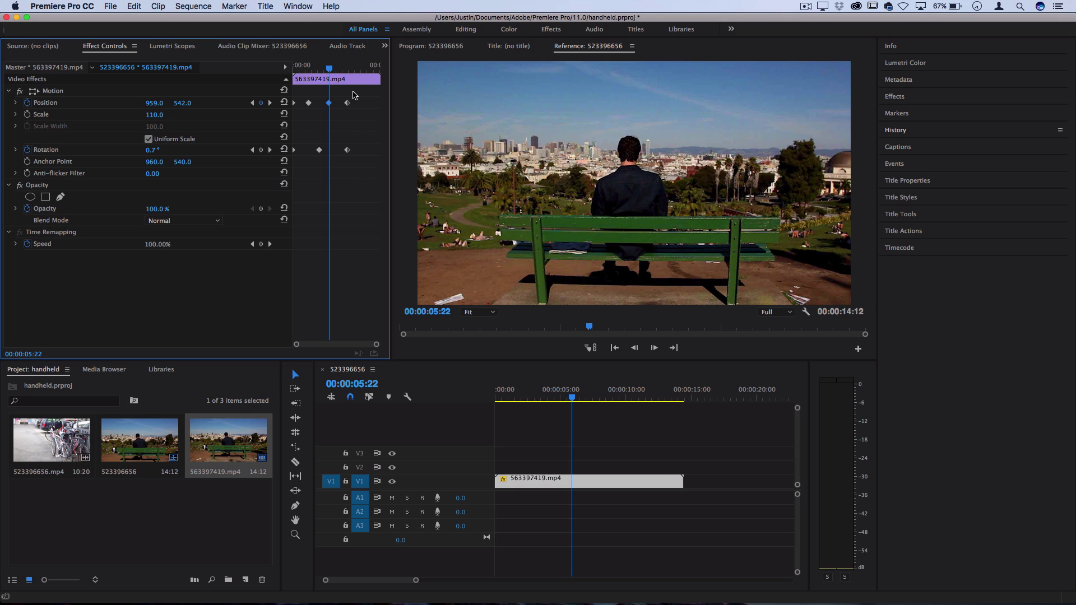
{"action": "left_click_drag", "start_coordinate": [329, 70], "coordinate": [220, 67]}
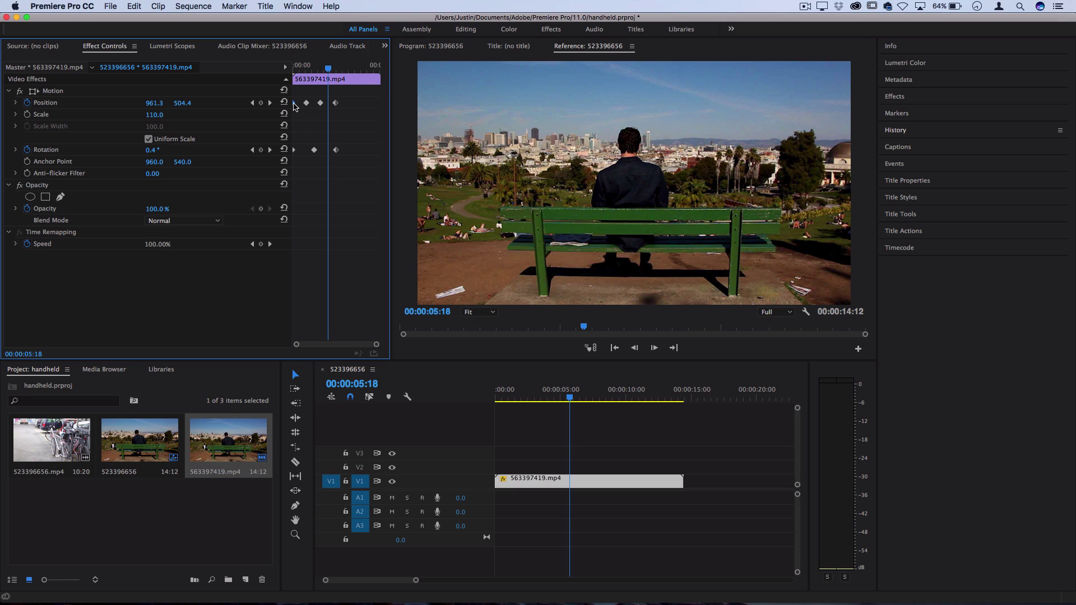
{"action": "left_click_drag", "start_coordinate": [301, 68], "coordinate": [293, 68]}
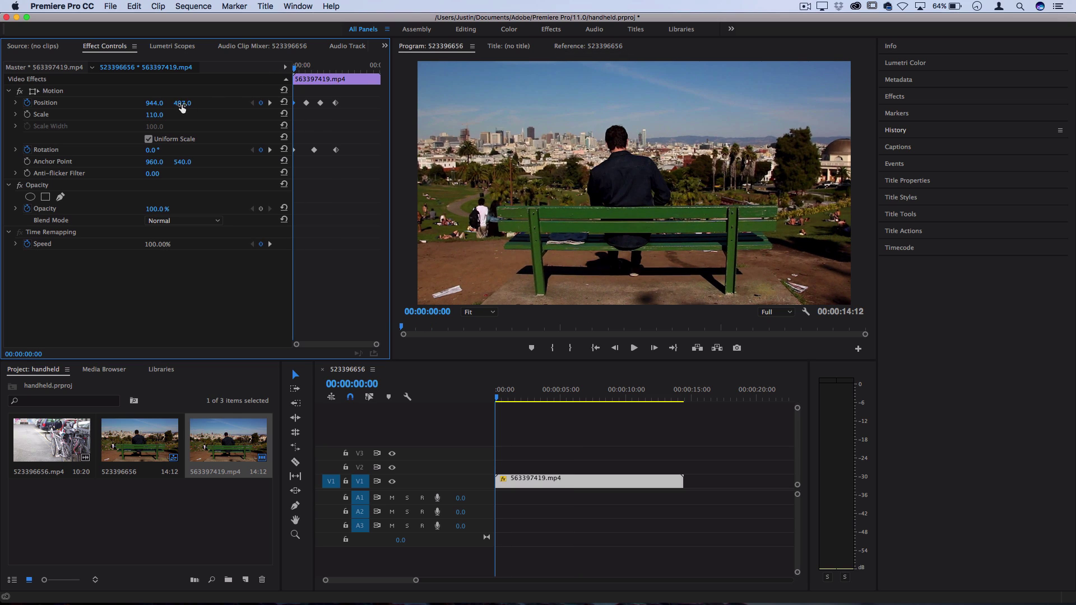
{"action": "mouse_move", "coordinate": [297, 70]}
{"action": "left_mouse_down"}
{"action": "mouse_move", "coordinate": [332, 71]}
{"action": "mouse_move", "coordinate": [298, 81]}
{"action": "mouse_move", "coordinate": [336, 80]}
{"action": "mouse_move", "coordinate": [295, 82]}
{"action": "mouse_move", "coordinate": [322, 83]}
{"action": "mouse_move", "coordinate": [313, 83]}
{"action": "left_mouse_up"}
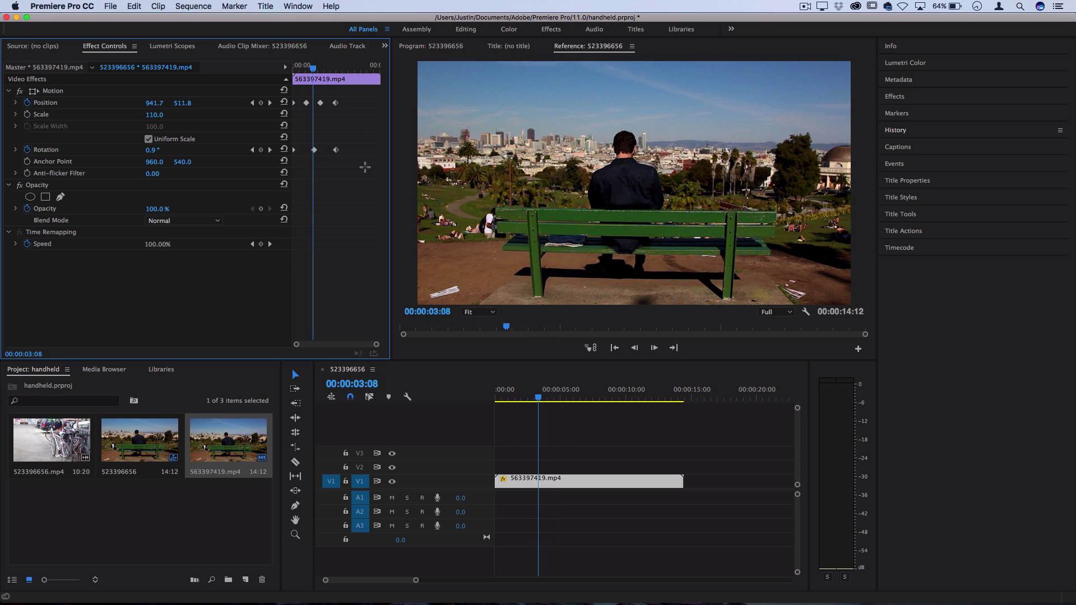
Step: Copy the Position and Rotation keyframes and paste them at 00:00:10:05
{"action": "left_click_drag", "start_coordinate": [364, 167], "coordinate": [294, 85]}
{"action": "key", "text": "super+c"}
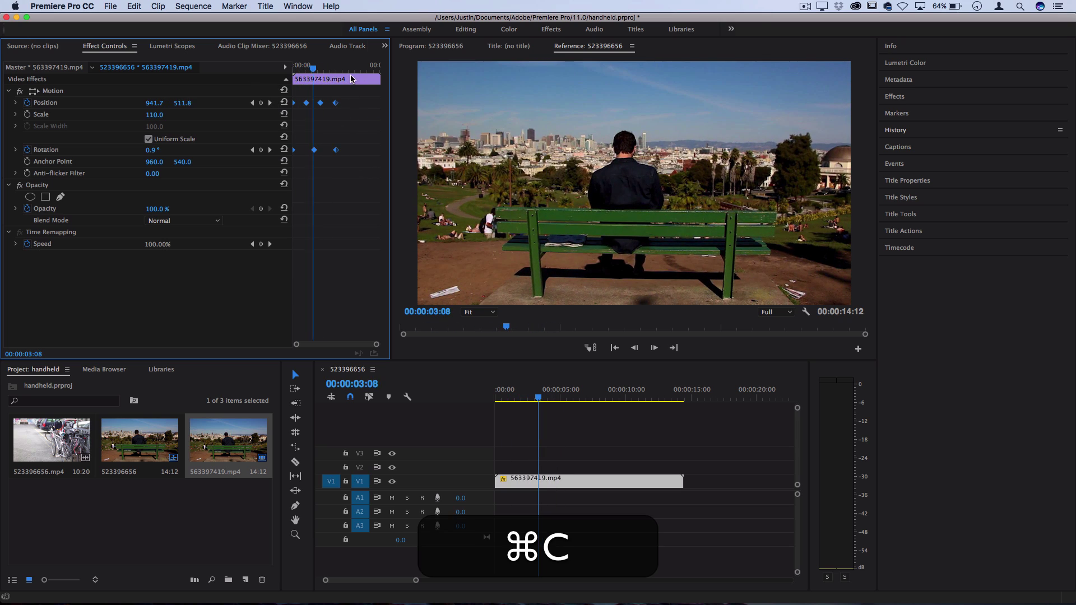
{"action": "left_click_drag", "start_coordinate": [352, 68], "coordinate": [357, 69]}
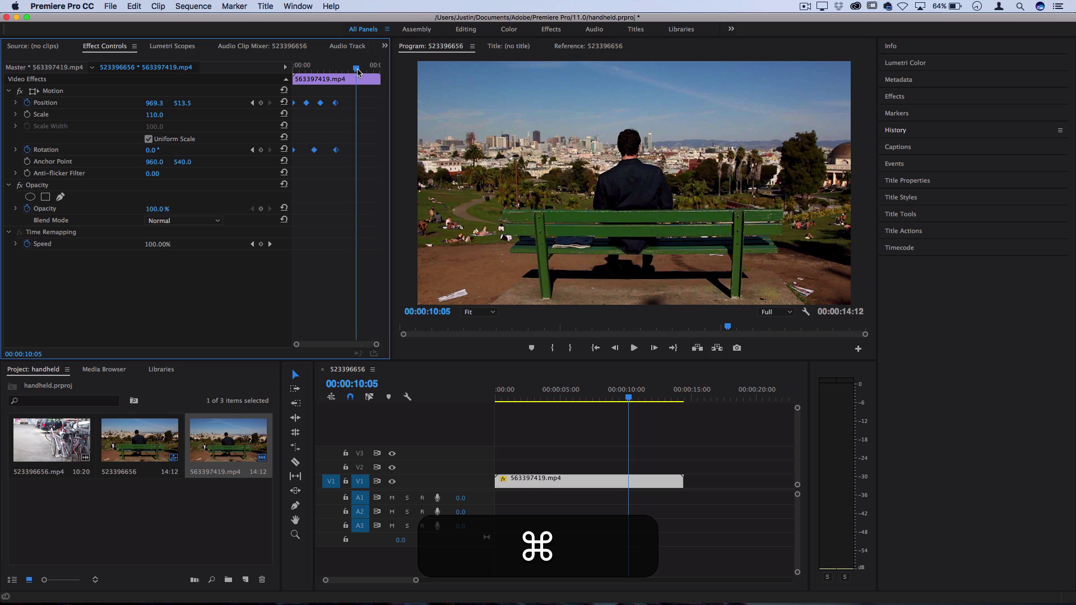
{"action": "key", "text": "super+v"}
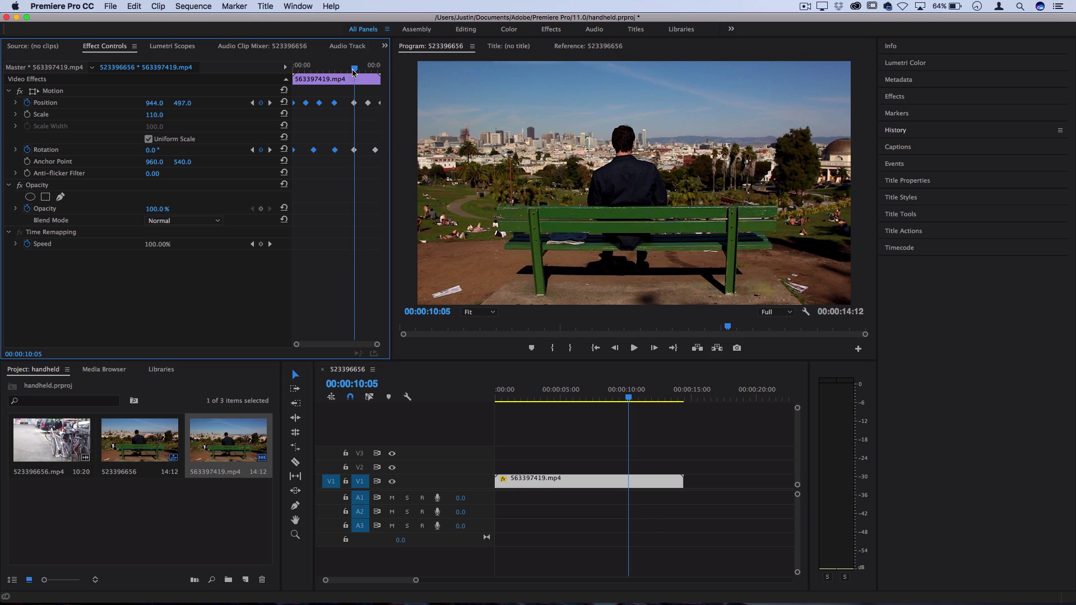
Step: Select the early Position and Rotation keyframes and play the clip to preview the continued shake
{"action": "left_click_drag", "start_coordinate": [353, 73], "coordinate": [275, 77]}
{"action": "left_click_drag", "start_coordinate": [336, 177], "coordinate": [293, 91]}
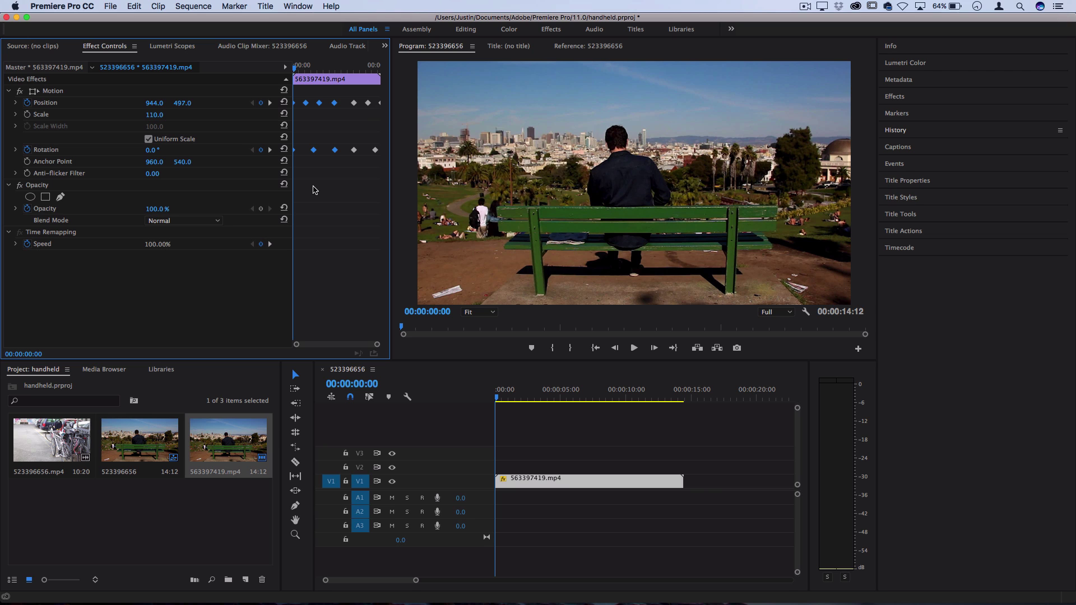
{"action": "key", "text": "space"}
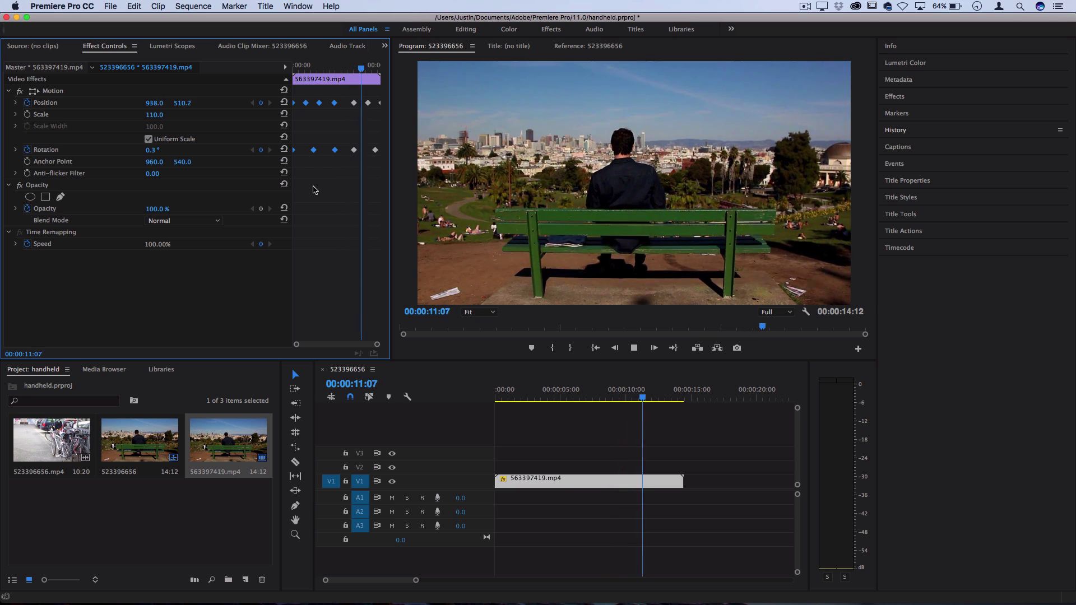
{"action": "key", "text": "space"}
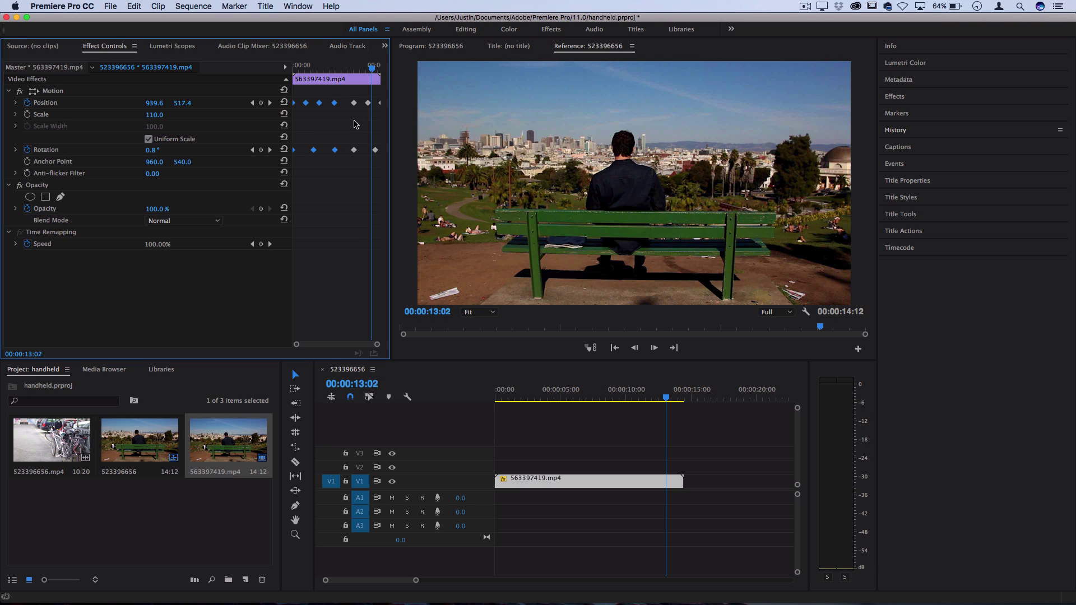
Step: Save the Motion effect as a preset named 'Motion Preset' anchored to In Point
{"action": "right_click", "coordinate": [52, 92]}
{"action": "key", "text": "Escape"}
{"action": "right_click", "coordinate": [53, 92]}
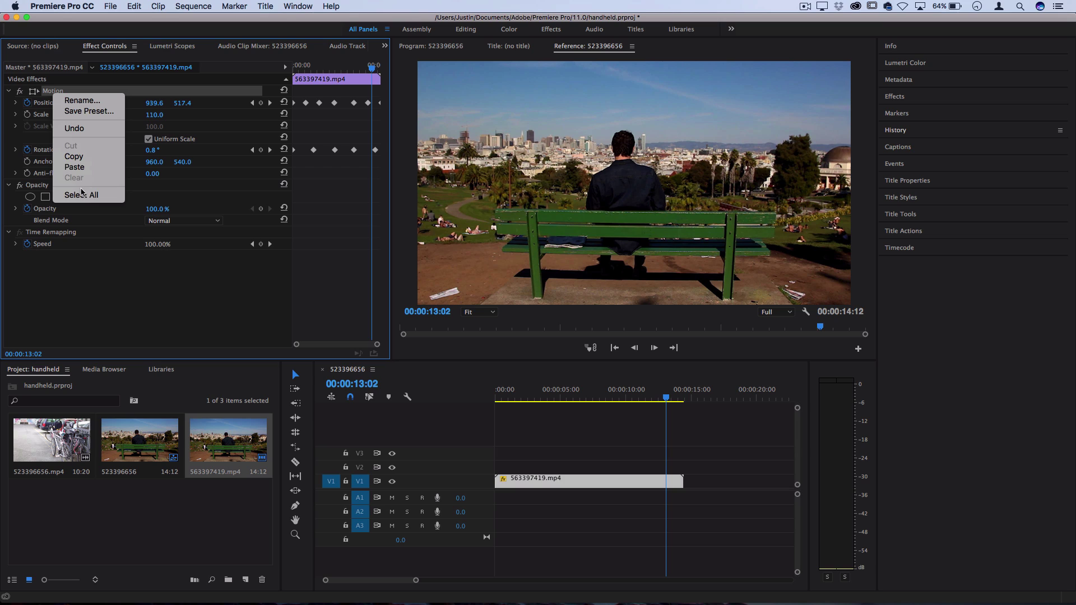
{"action": "left_click", "coordinate": [100, 112]}
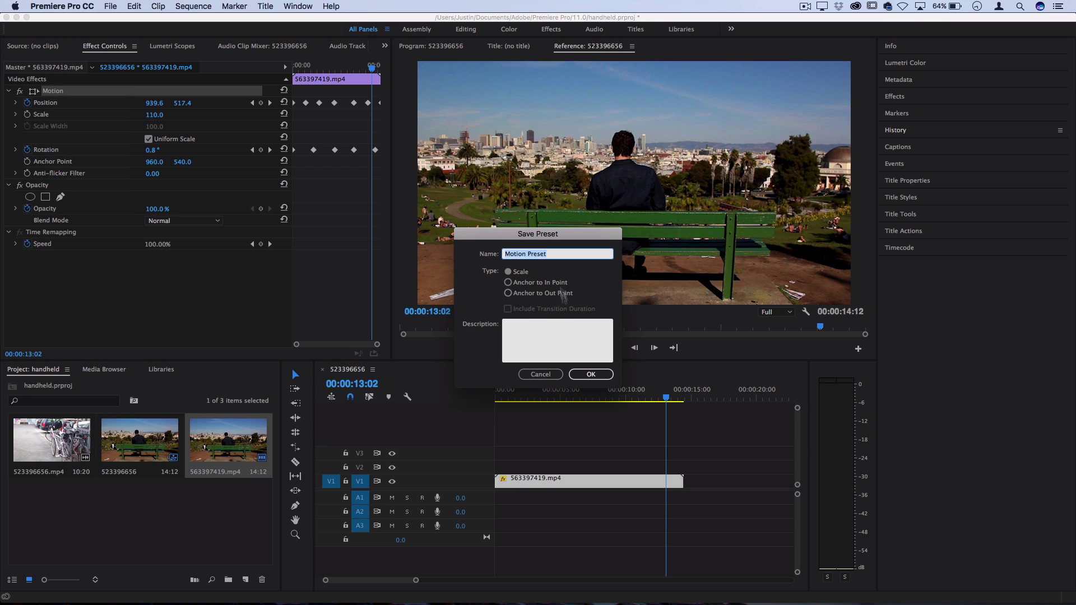
{"action": "left_click", "coordinate": [524, 274]}
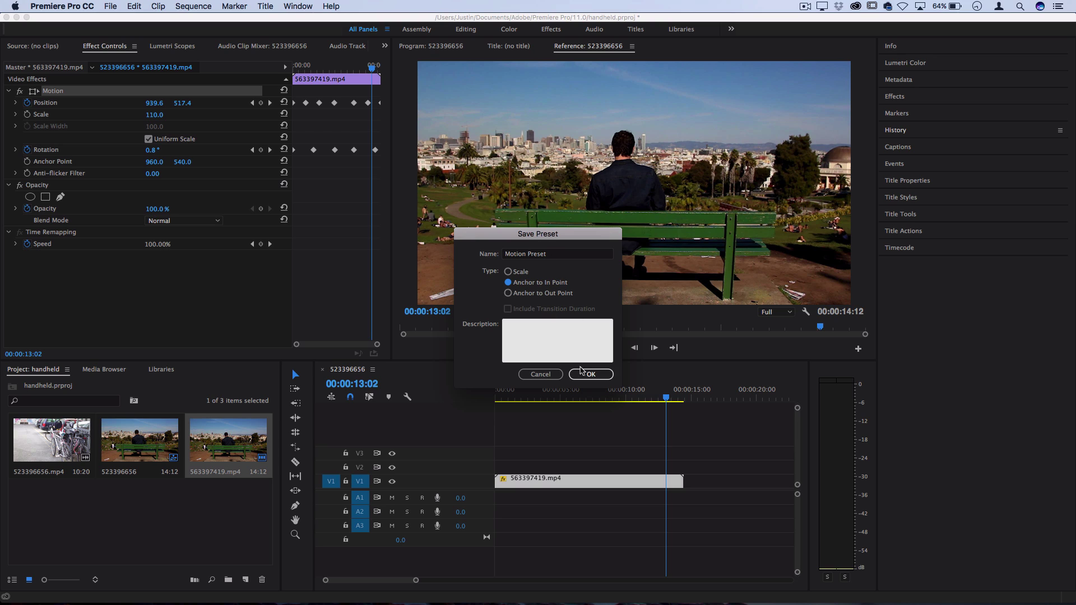
Step: Confirm the preset and locate Motion Preset under the Presets folder in the Effects panel
{"action": "left_click", "coordinate": [588, 374]}
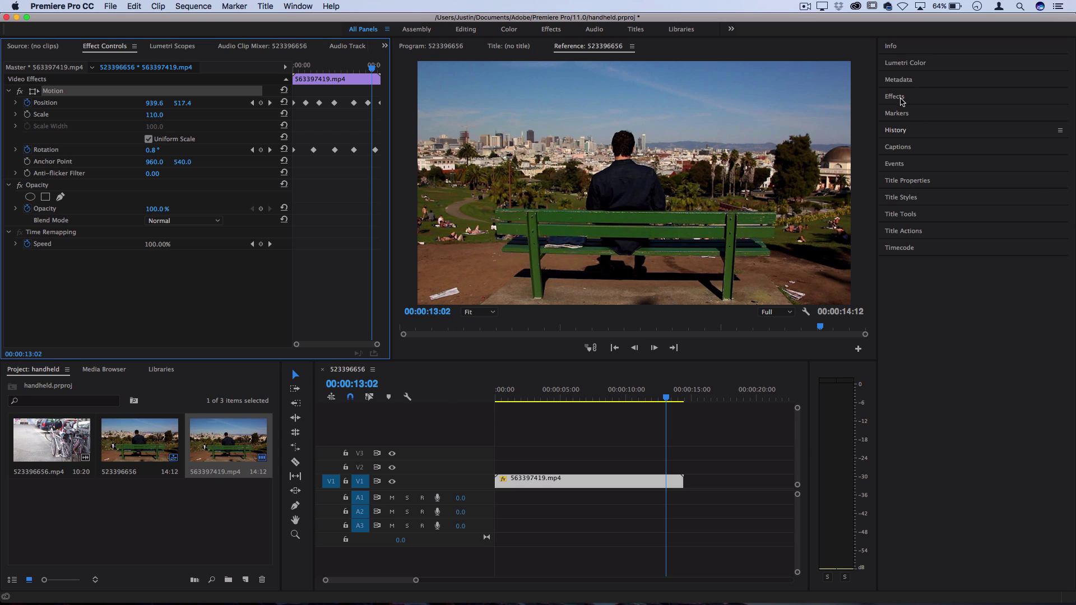
{"action": "left_click", "coordinate": [899, 97]}
{"action": "left_click", "coordinate": [886, 126]}
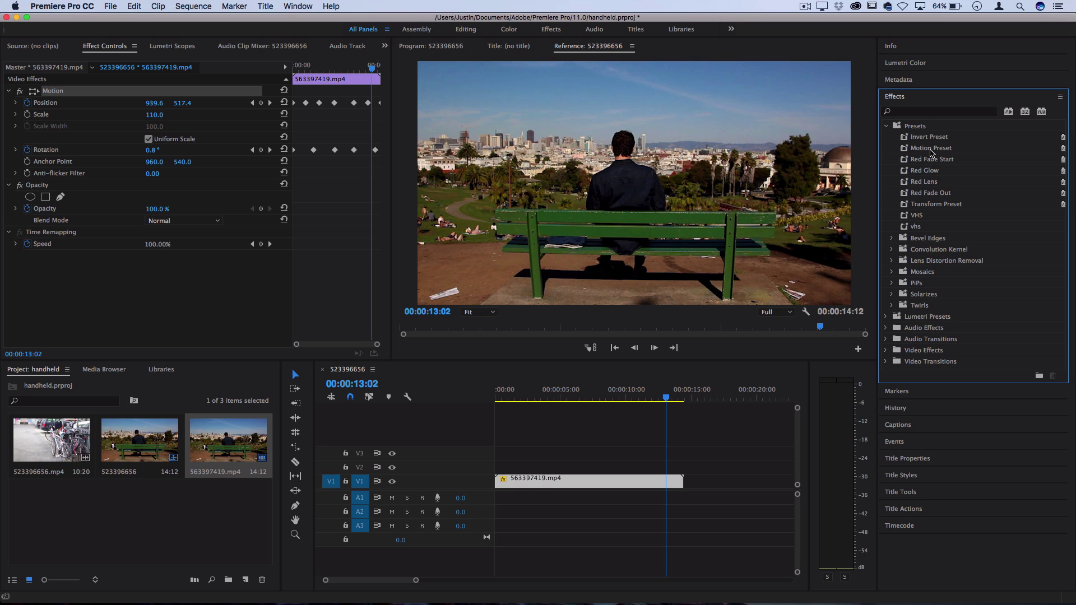
{"action": "left_click", "coordinate": [932, 149]}
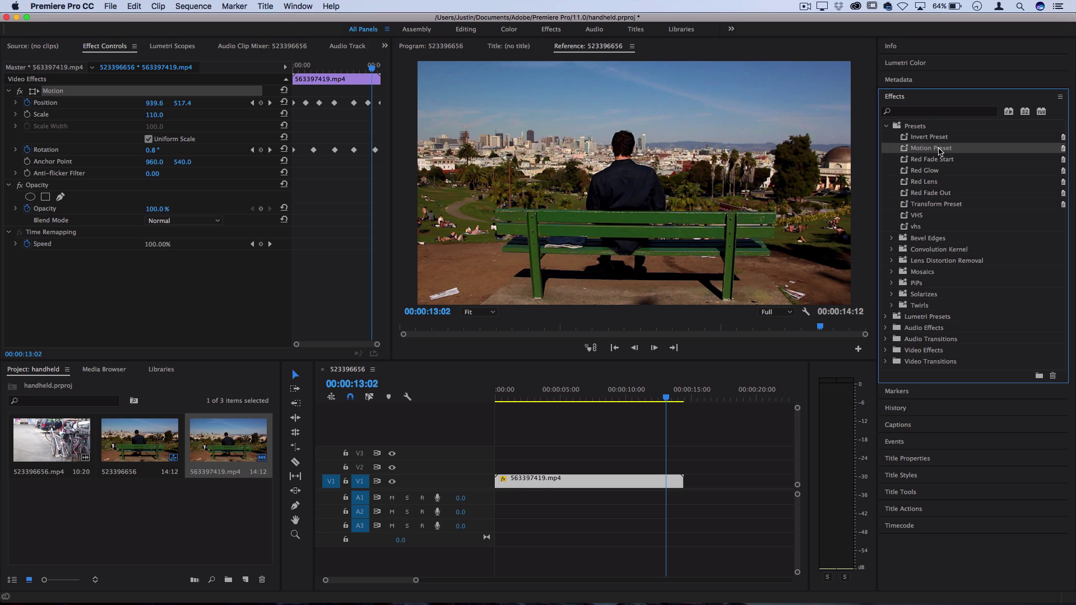